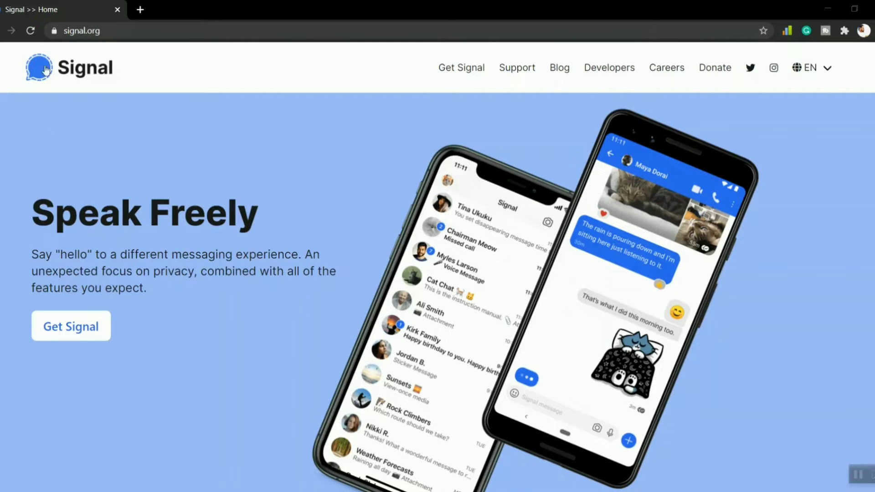
- Scroll the signal.org home page to the footer's Download links for Android, iPhone & iPad, Windows, Mac and Linux
{"action": "left_click", "coordinate": [102, 32]}
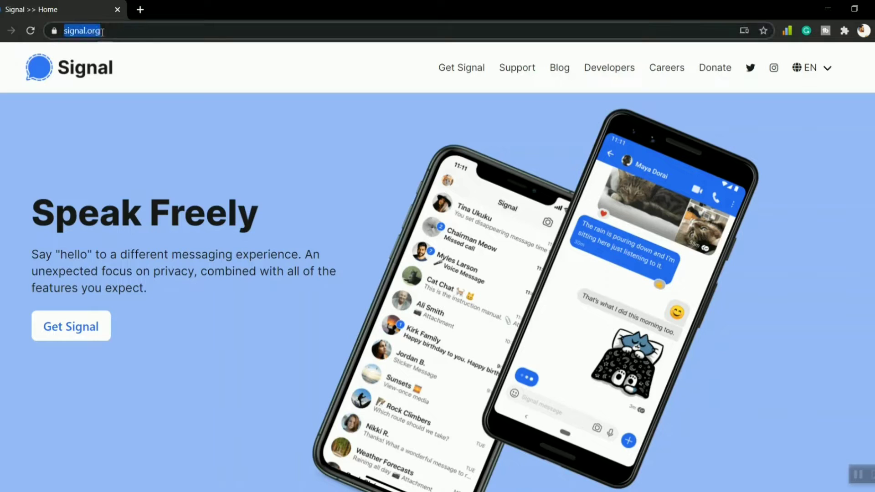
{"action": "left_click", "coordinate": [187, 97]}
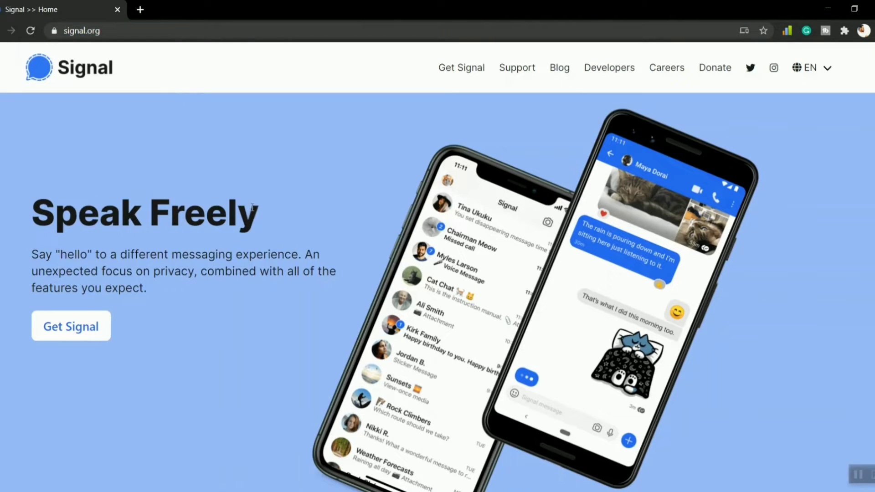
{"action": "scroll", "coordinate": [252, 214], "scroll_direction": "down", "scroll_amount": 4}
{"action": "scroll", "coordinate": [251, 211], "scroll_direction": "down", "scroll_amount": 10}
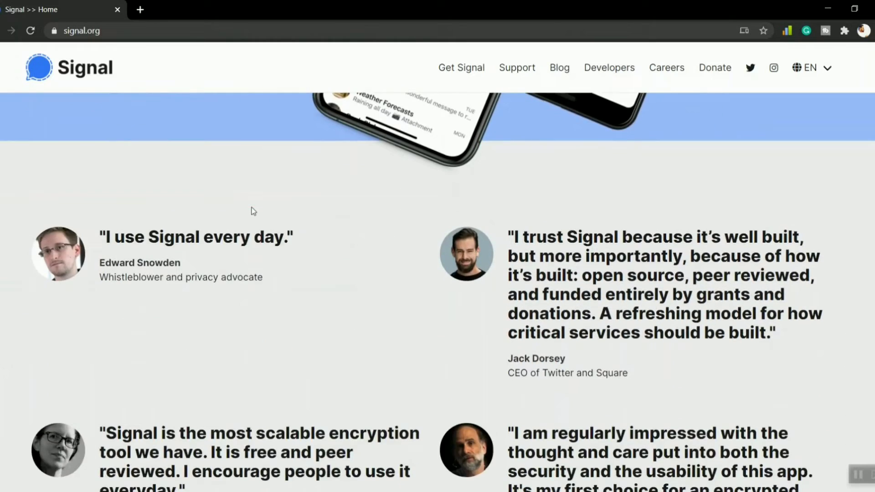
{"action": "scroll", "coordinate": [371, 224], "scroll_direction": "down", "scroll_amount": 15}
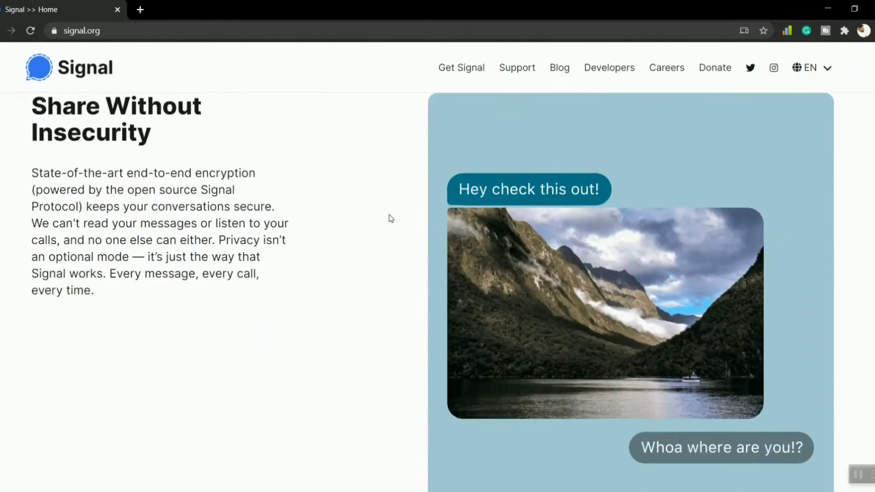
{"action": "scroll", "coordinate": [390, 219], "scroll_direction": "down", "scroll_amount": 20}
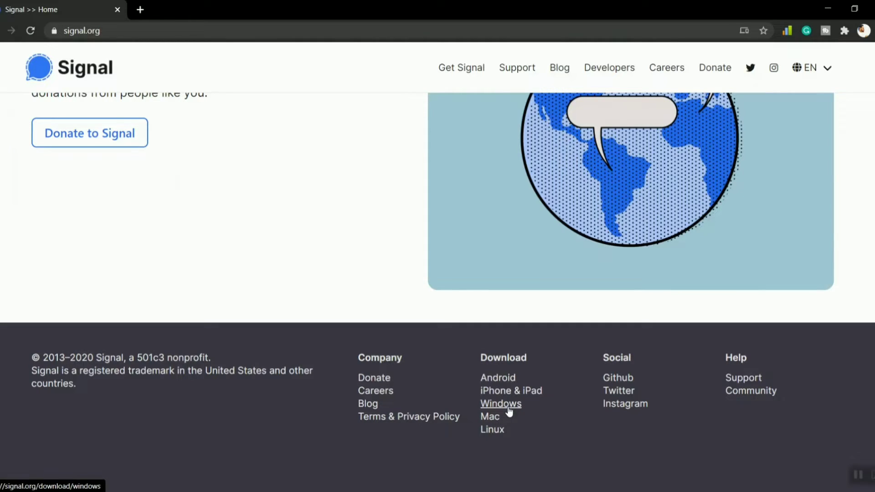
- Go to the Signal for Windows page through the footer's Windows link
{"action": "left_click", "coordinate": [509, 411]}
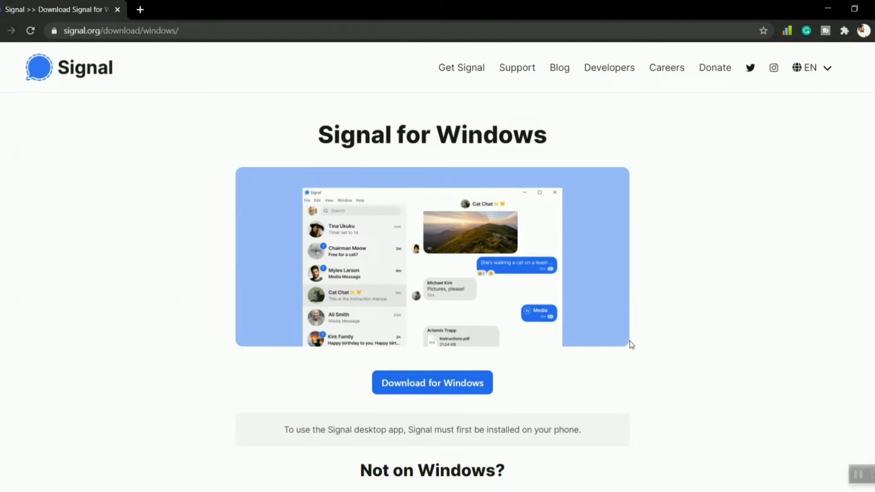
{"action": "scroll", "coordinate": [561, 384], "scroll_direction": "down", "scroll_amount": 2}
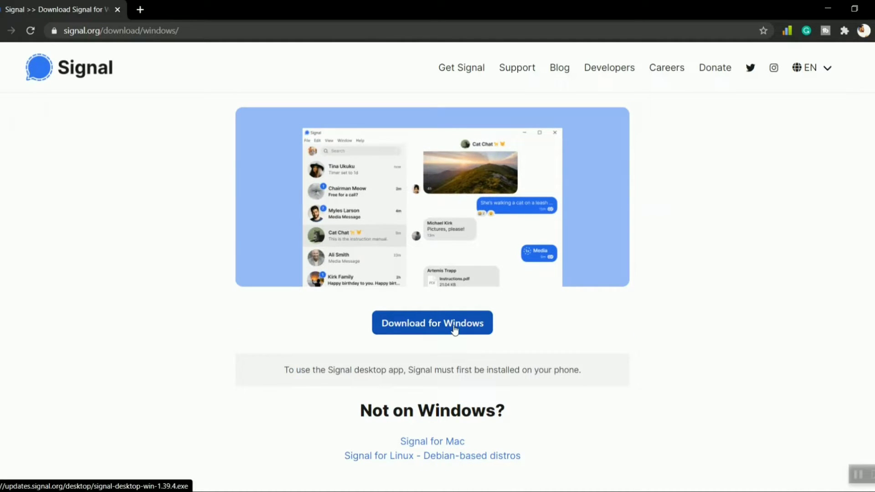
- Download the Windows installer signal-desktop-win-1.39.4, saving it to the Insurance folder
{"action": "left_click", "coordinate": [454, 329]}
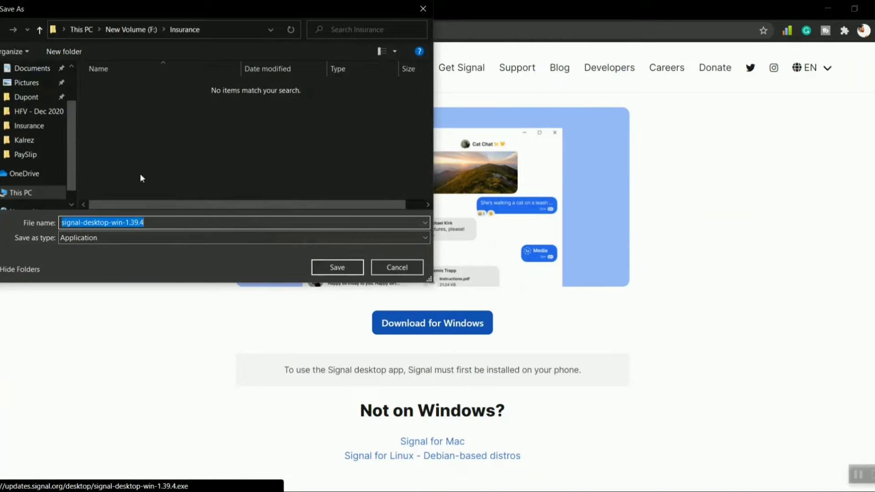
{"action": "left_click", "coordinate": [340, 268]}
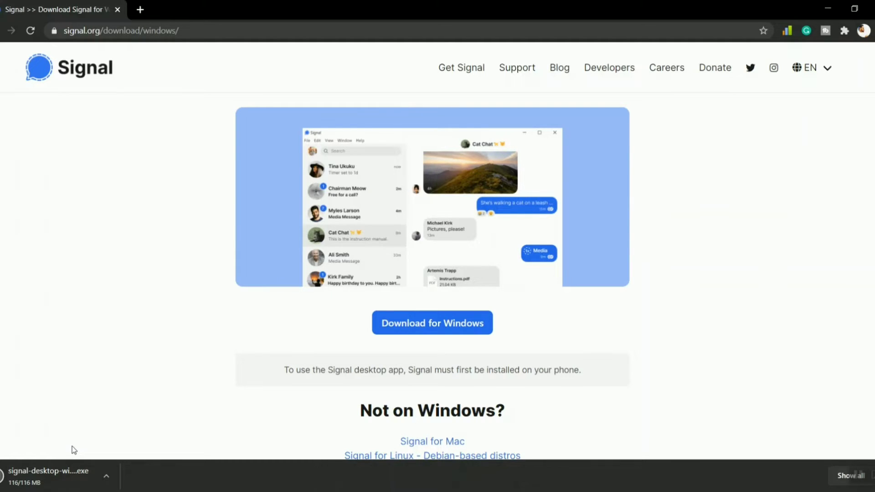
- Run the downloaded signal-desktop installer .exe so Signal Desktop installs and launches
{"action": "left_click", "coordinate": [47, 480]}
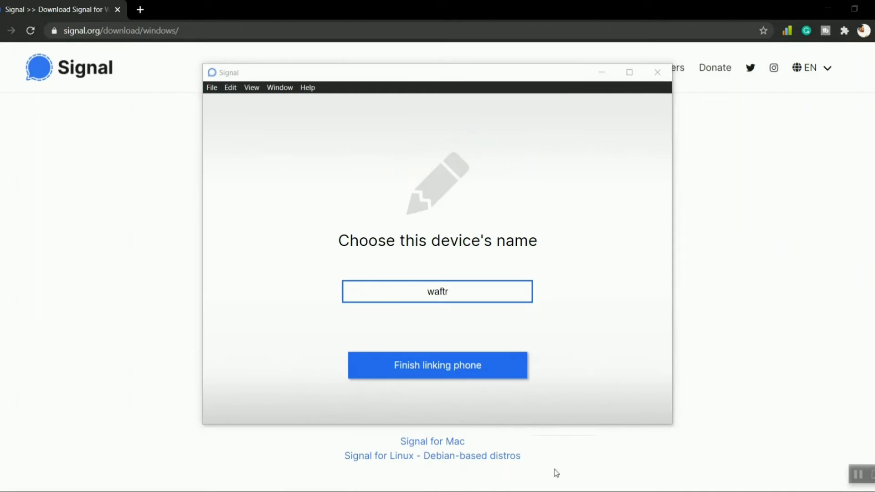
- Complete phone linking and wait for contacts and groups to sync to the Welcome to Signal screen
{"action": "left_click", "coordinate": [438, 318]}
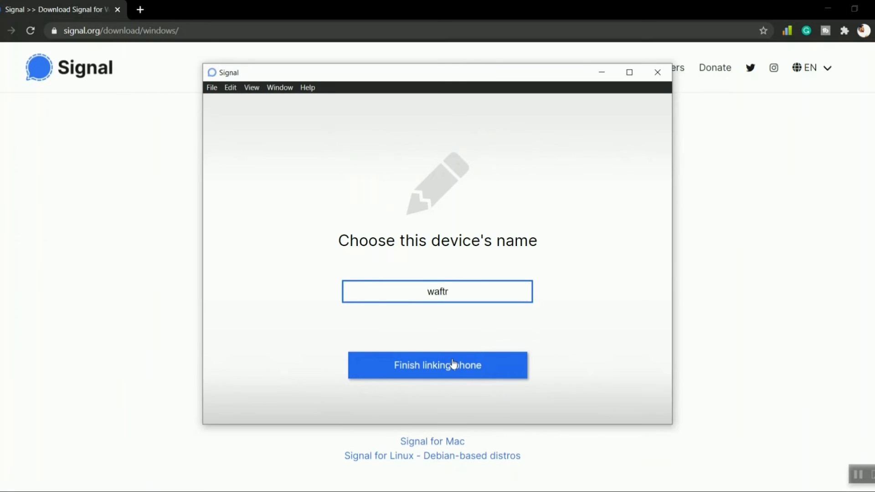
{"action": "left_click", "coordinate": [447, 365]}
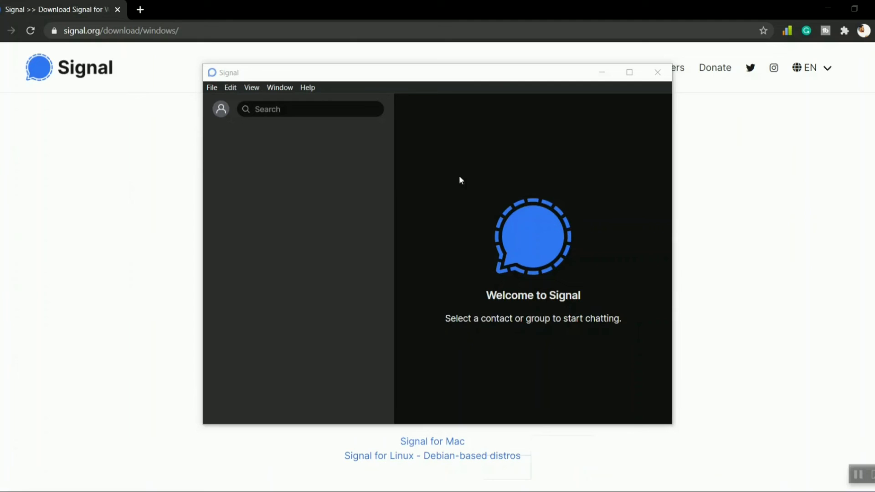
- Search for a contact's name, open the Fortnite for Fun group, then close Signal Desktop
{"action": "left_click", "coordinate": [287, 112]}
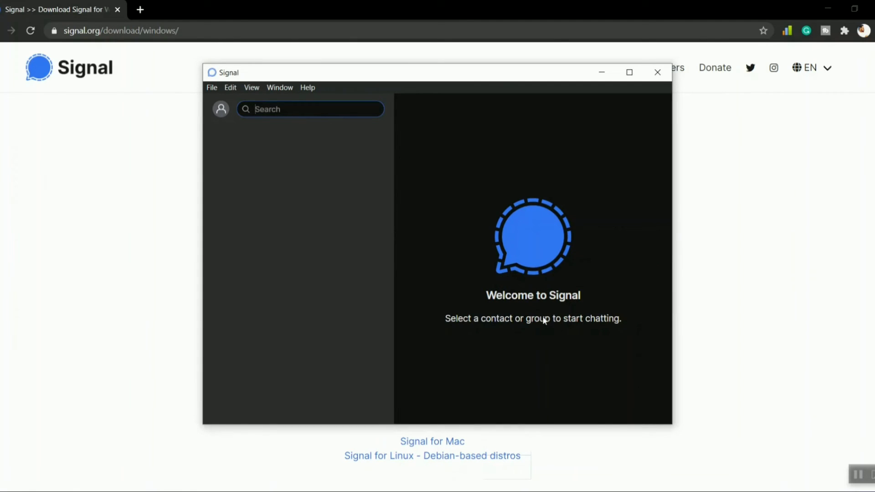
{"action": "type", "text": "sas"}
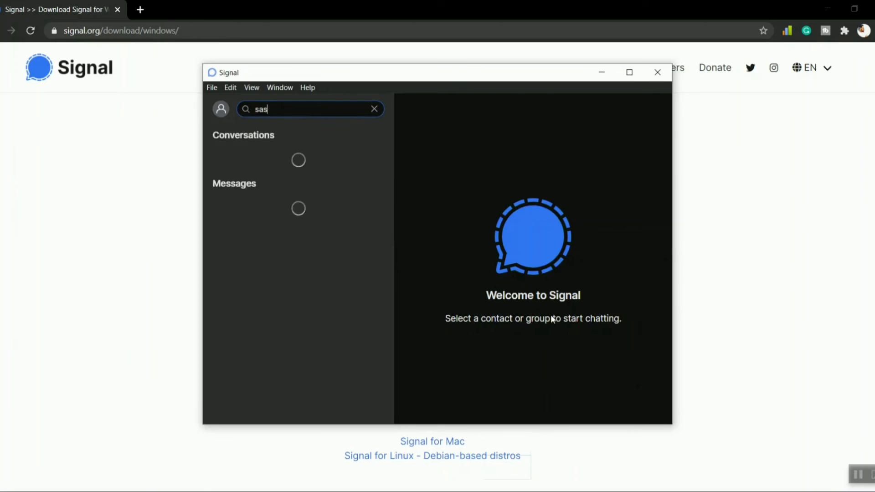
{"action": "type", "text": "i"}
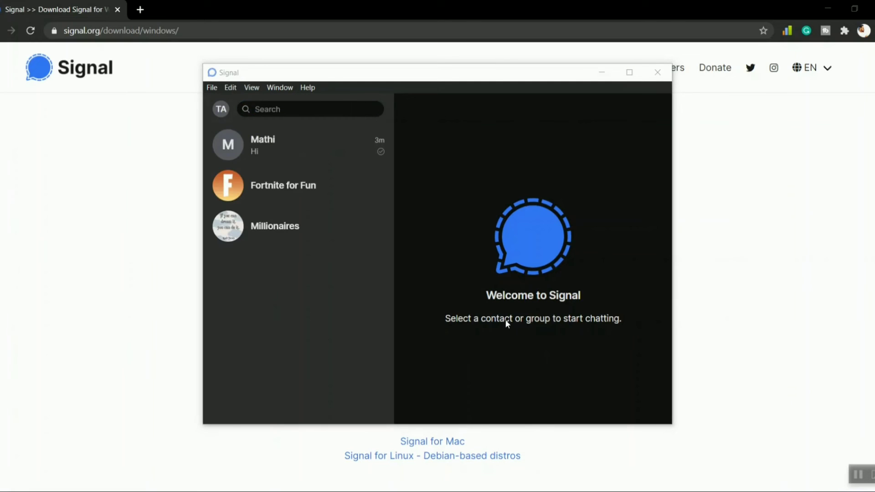
{"action": "left_click", "coordinate": [348, 197]}
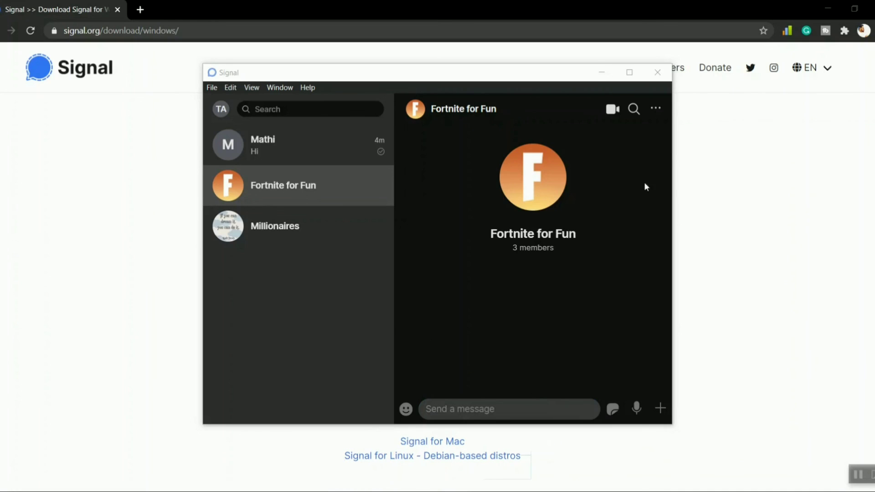
{"action": "left_click", "coordinate": [657, 72]}
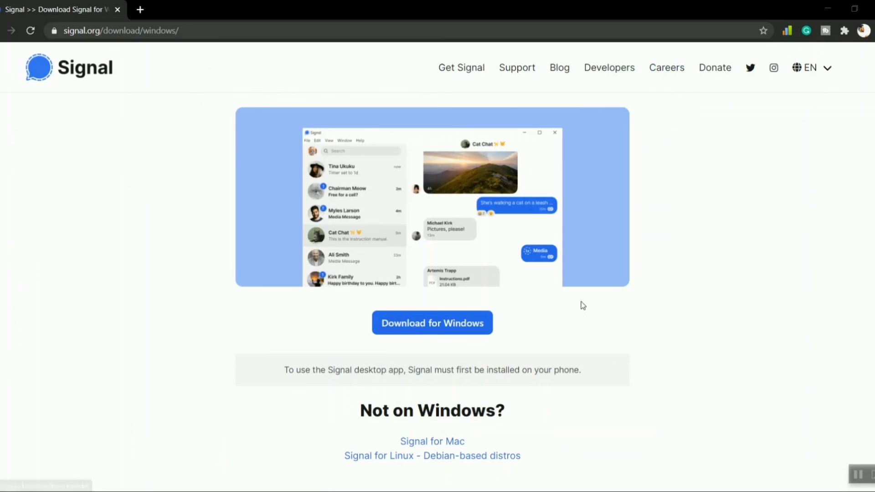